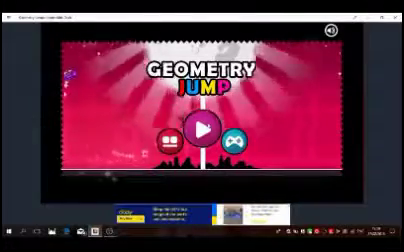
Step: Play a run over spikes and block platforms, scoring 131 with 8 stars
click(207, 127)
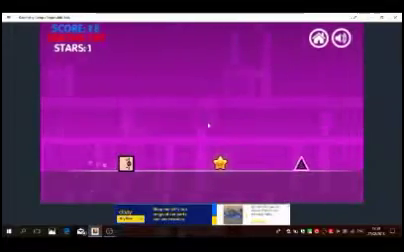
click(208, 125)
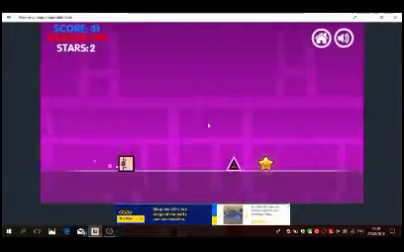
click(208, 125)
click(208, 125)
click(208, 125)
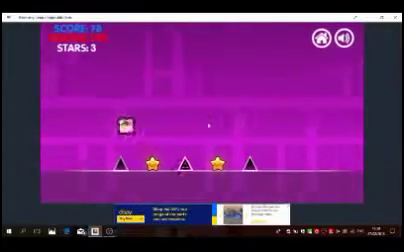
click(208, 125)
click(208, 125)
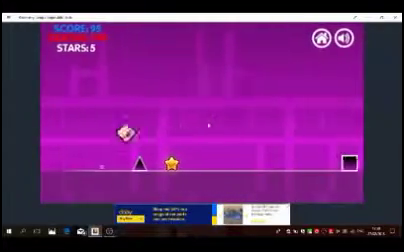
click(208, 125)
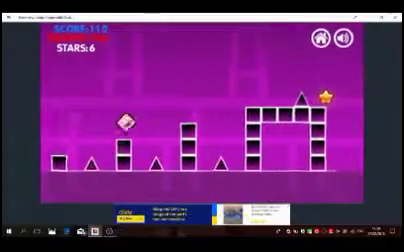
click(208, 125)
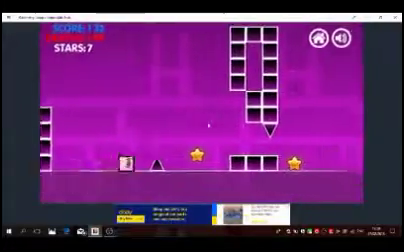
click(208, 125)
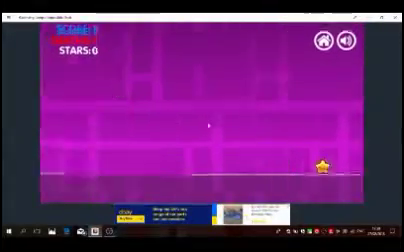
click(318, 37)
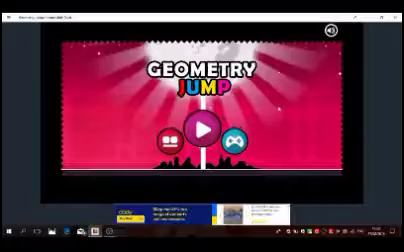
Step: Pick the yellow cube in the Choose Character grid, then go home
click(169, 138)
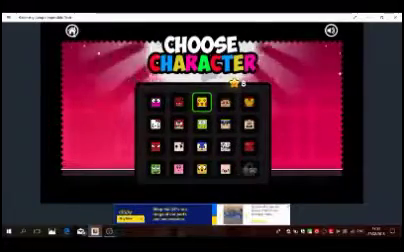
click(73, 33)
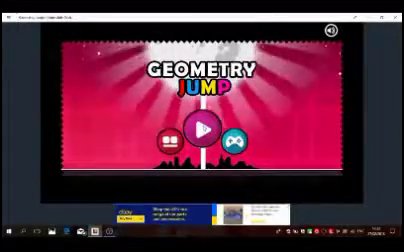
Step: Start a yellow-cube run and jump successive spikes, reaching score 91 with 13 stars
click(203, 128)
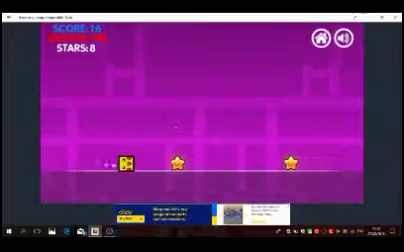
key(space)
key(space)
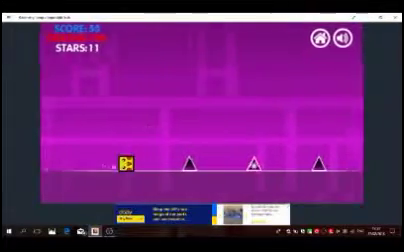
key(space)
key(space)
key(space)
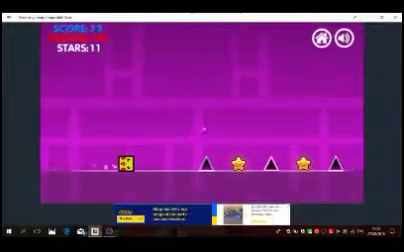
key(space)
key(space)
key(space)
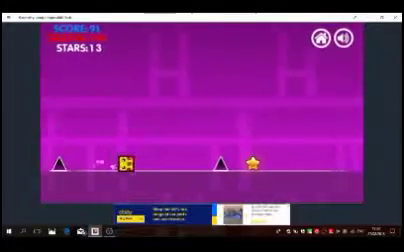
key(space)
key(space)
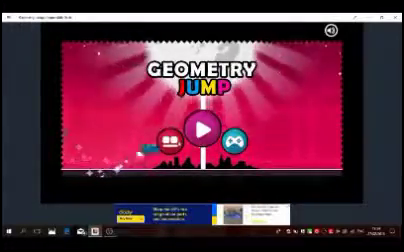
Step: Choose another cube character and start a new run over the first spike
click(170, 138)
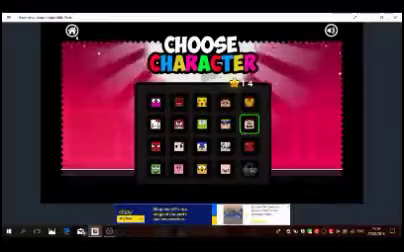
click(72, 31)
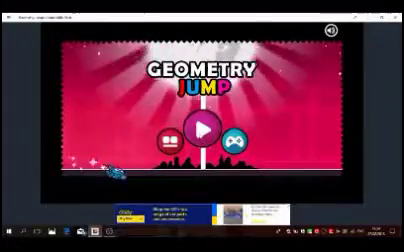
click(203, 129)
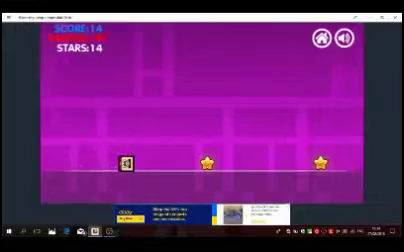
click(200, 135)
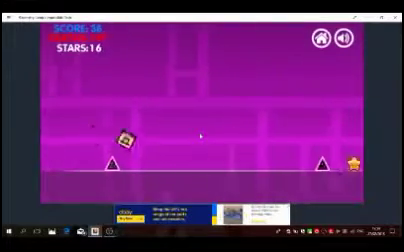
Step: Clear the spike rows and raised platform, reaching score 147 with 20 stars
click(200, 135)
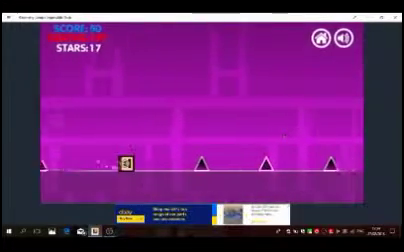
click(200, 135)
click(200, 135)
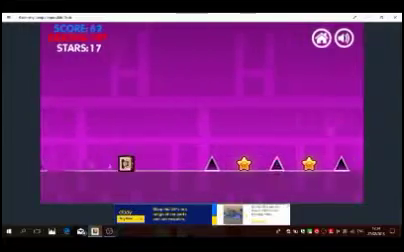
click(200, 135)
click(200, 135)
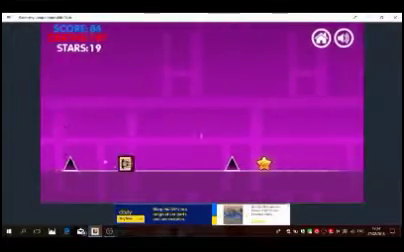
key(space)
key(space)
click(200, 135)
click(200, 135)
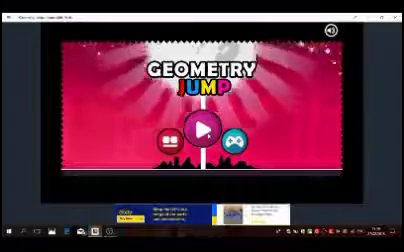
Step: Play a run, jumping spikes up to the rising block columns
click(208, 136)
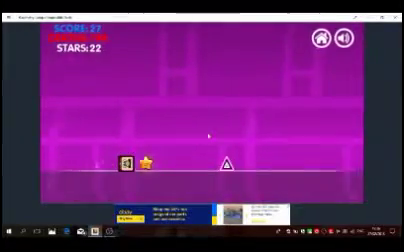
click(208, 135)
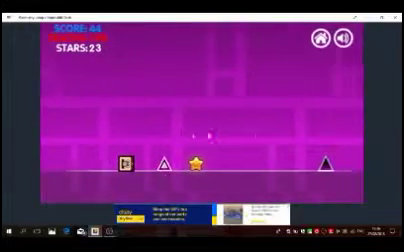
click(209, 135)
click(208, 136)
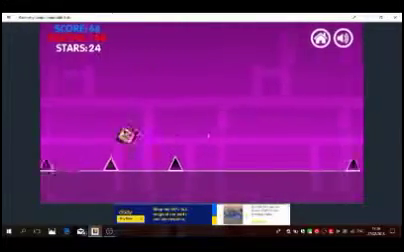
click(208, 135)
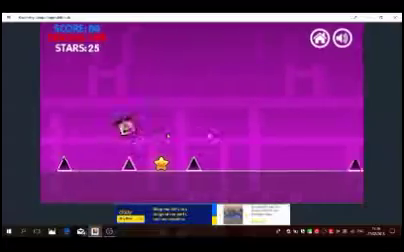
click(208, 134)
click(208, 134)
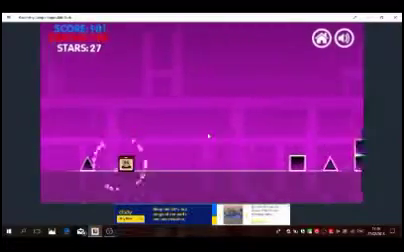
click(208, 134)
click(208, 134)
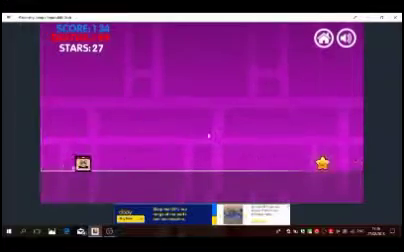
Step: Quit to the title menu and pick the red spider cube
click(322, 38)
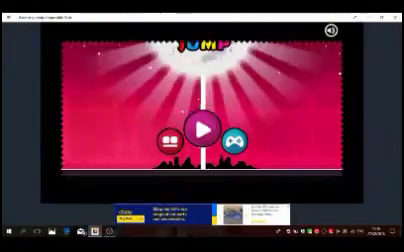
click(170, 138)
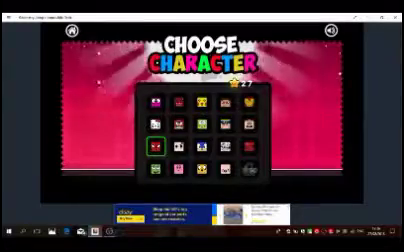
click(156, 146)
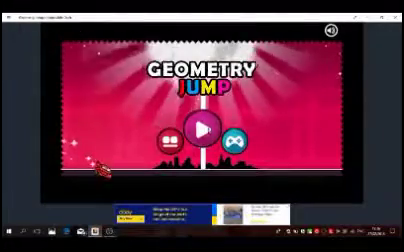
Step: Play a red-cube run over spikes and block stairs, reaching about 150 with 33 stars
click(202, 128)
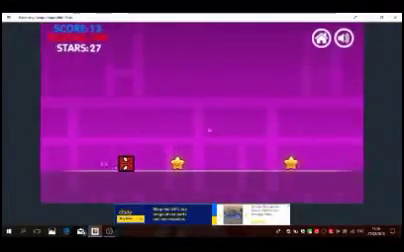
click(205, 130)
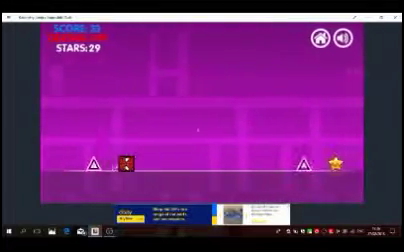
click(172, 130)
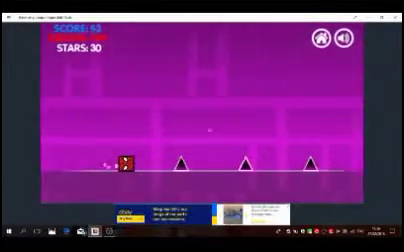
click(190, 130)
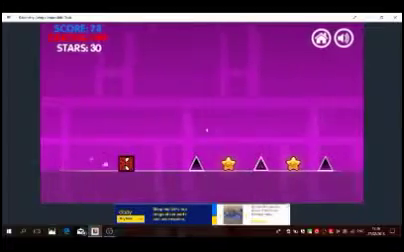
click(240, 130)
click(210, 130)
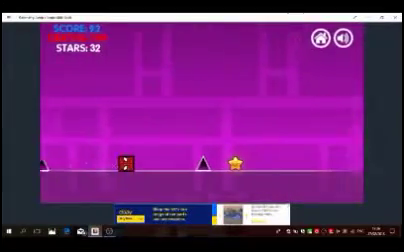
click(210, 130)
click(210, 130)
click(210, 130)
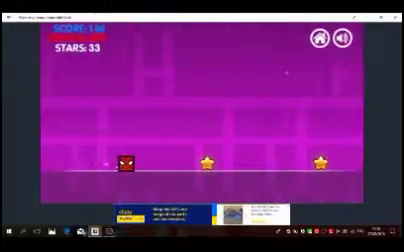
Step: Quit to the title menu and select the blue character
click(318, 38)
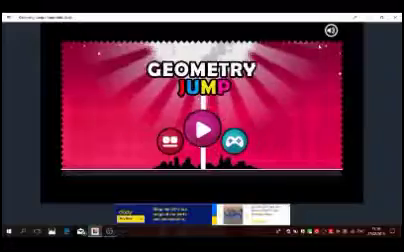
click(170, 139)
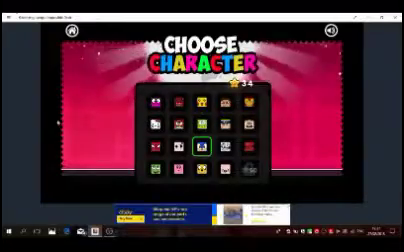
click(72, 31)
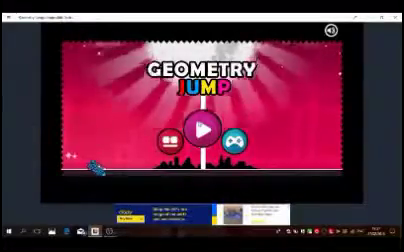
Step: Play a blue-character run over spikes and blocks, reaching score 131 with 40 stars
click(200, 126)
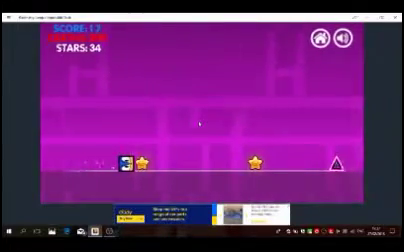
click(200, 125)
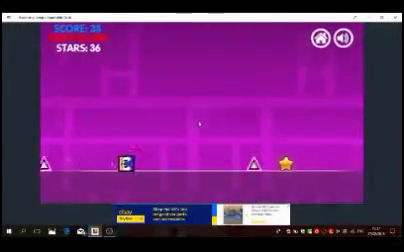
click(200, 125)
click(200, 125)
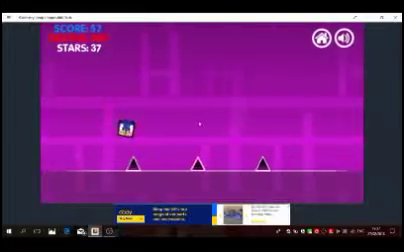
click(200, 125)
click(200, 125)
click(200, 125)
click(200, 125)
click(200, 125)
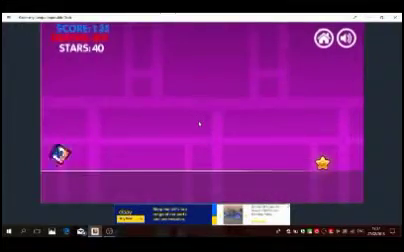
Step: Quit the current run and switch to the green cube character
click(284, 90)
click(320, 38)
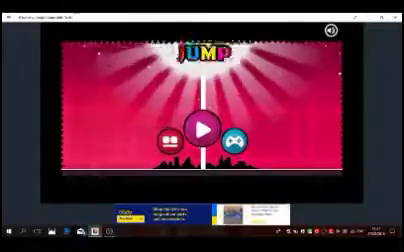
click(168, 138)
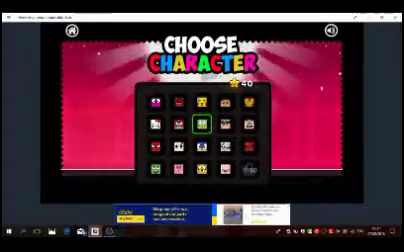
click(72, 31)
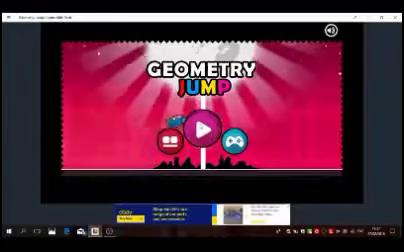
Step: Start a green-cube run, clearing the first spikes and landing on a block
click(201, 127)
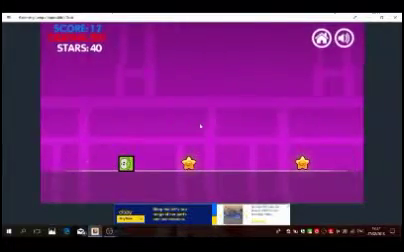
click(201, 127)
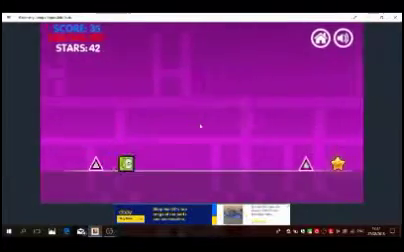
click(201, 127)
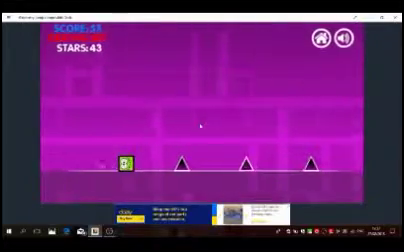
click(201, 127)
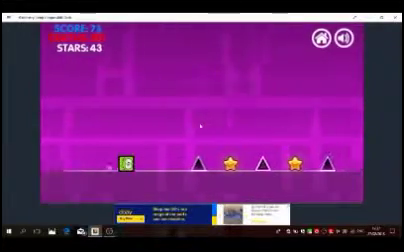
click(201, 127)
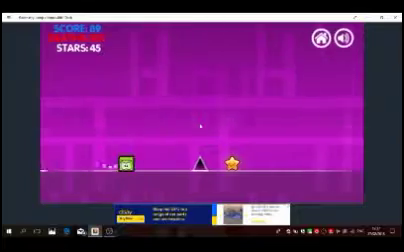
click(201, 127)
click(201, 127)
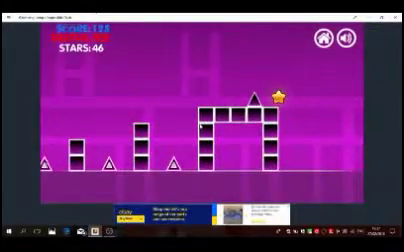
Step: Clear more spikes and block steps, passing score 230 with 53 stars
click(201, 127)
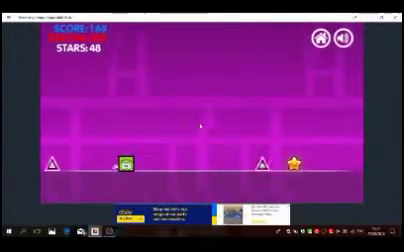
click(201, 127)
click(201, 127)
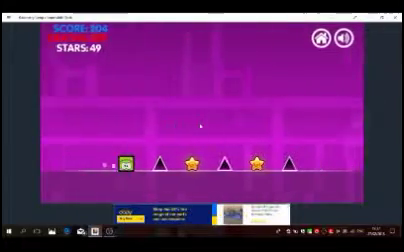
click(201, 127)
click(201, 127)
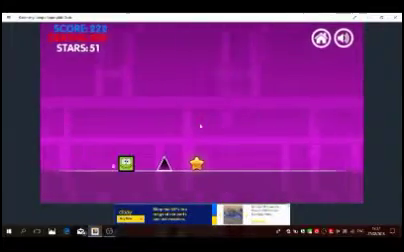
click(201, 127)
click(201, 127)
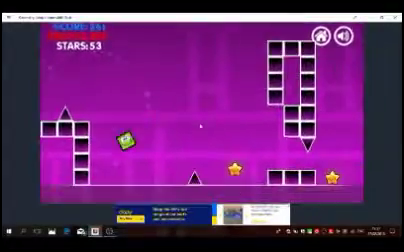
Step: Select the white cube character and start a new run
click(201, 127)
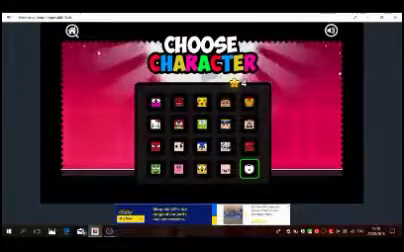
click(249, 168)
click(200, 130)
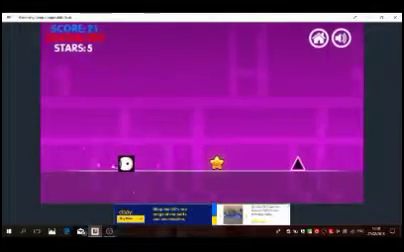
Step: Jump the opening spike rows and climb over the block pillars
click(197, 129)
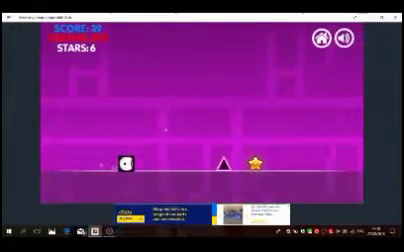
click(163, 129)
click(197, 129)
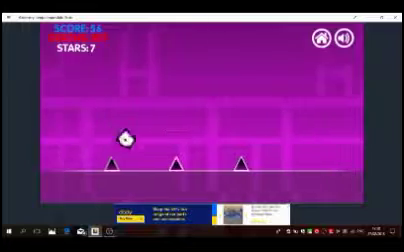
click(184, 130)
click(197, 129)
click(197, 129)
click(197, 129)
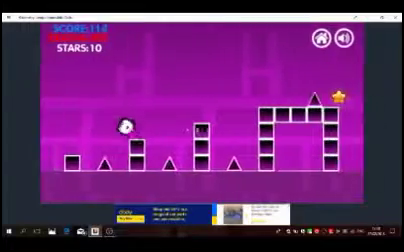
click(197, 129)
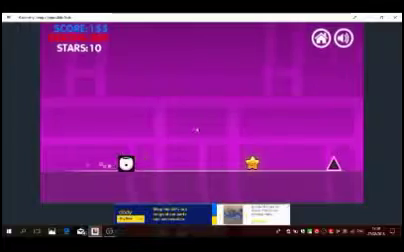
Step: Jump successive spikes collecting stars, then land on the block structure
click(197, 129)
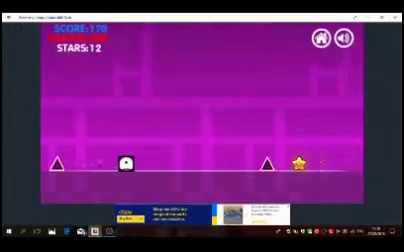
click(197, 129)
click(197, 129)
click(197, 129)
click(197, 129)
click(197, 129)
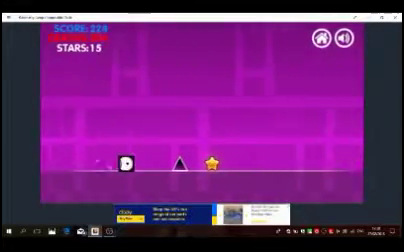
click(197, 129)
click(197, 129)
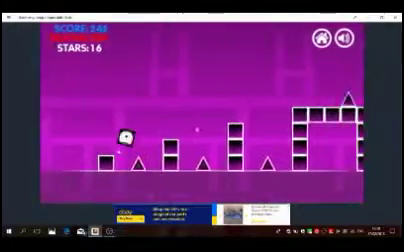
click(197, 129)
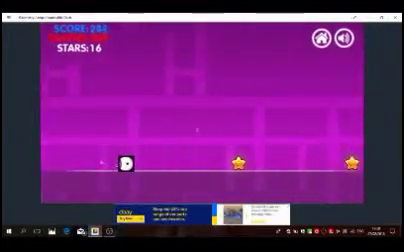
Step: Clear the final spike rows and block section, then quit to the title screen
click(197, 129)
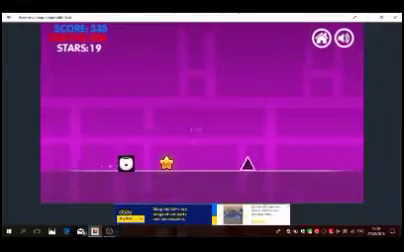
click(197, 129)
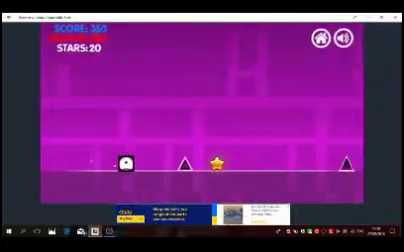
key(space)
key(space)
click(197, 129)
click(197, 129)
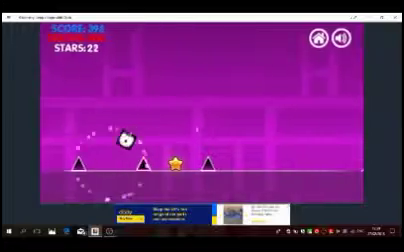
click(197, 129)
click(197, 129)
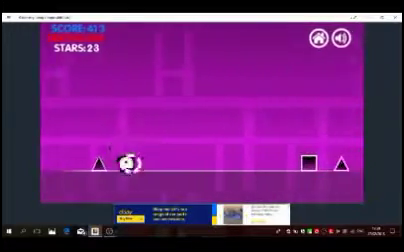
click(197, 129)
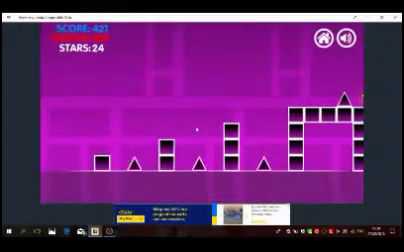
click(322, 38)
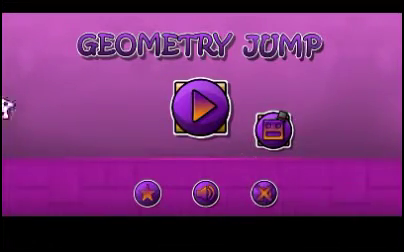
Step: Select Level 1 from the mobile Geometry Jump menu
click(201, 108)
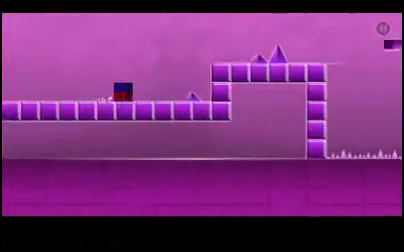
key(space)
key(space)
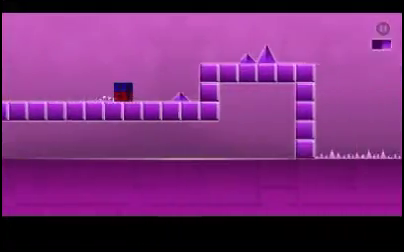
key(space)
key(space)
key(space)
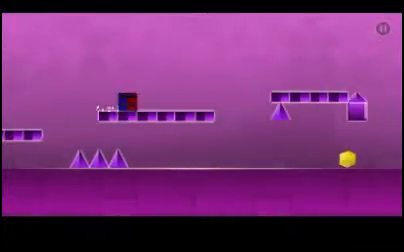
Step: Jump onto the raised purple platform, past the small spikes, and across toward the pillars
key(space)
key(space)
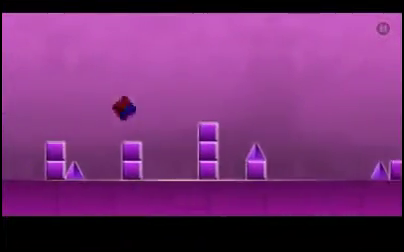
key(space)
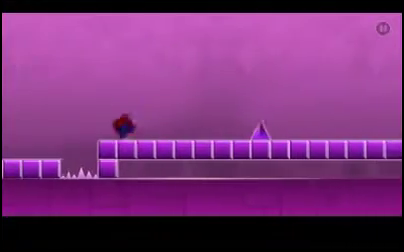
Step: Jump the cube over the spike onto the raised platform
key(space)
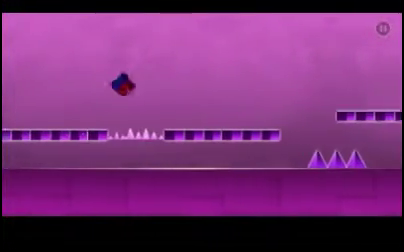
Step: Clear the spike gap, climb the raised platforms, then pause to check 26% progress
key(space)
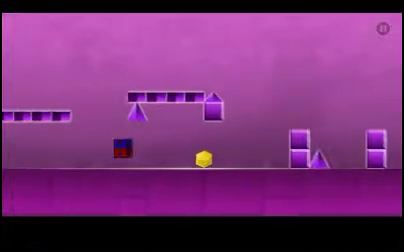
key(space)
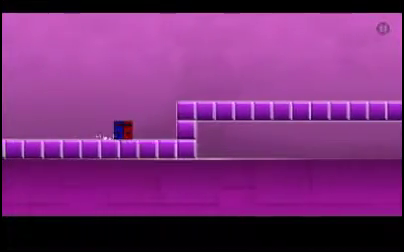
key(space)
key(space)
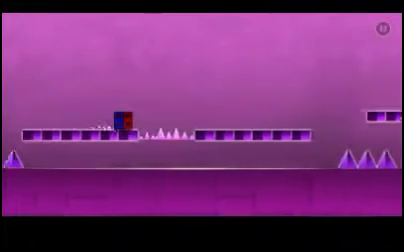
key(space)
key(space)
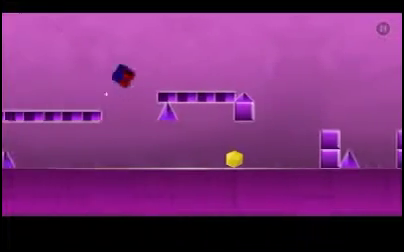
key(Escape)
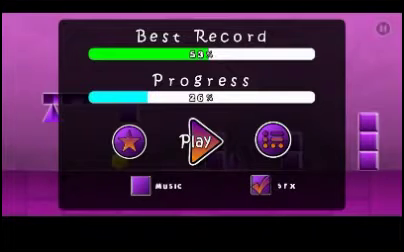
Step: Leave the pause menu and restart level 1 from the beginning
key(space)
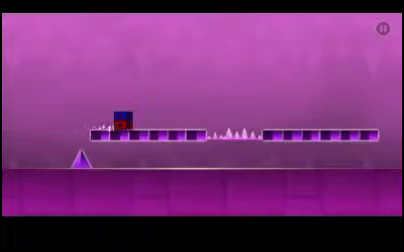
Step: Clear the row of spikes, then both floor spikes along the platforms
key(space)
key(space)
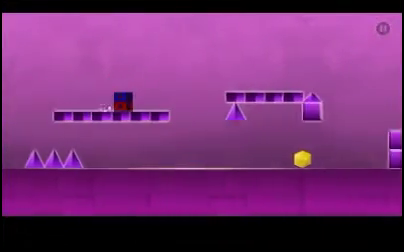
key(space)
key(space)
key(space)
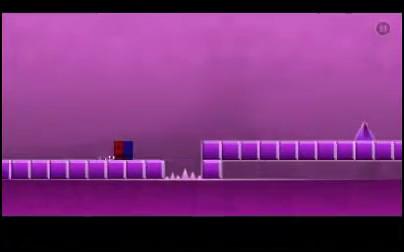
key(space)
key(space)
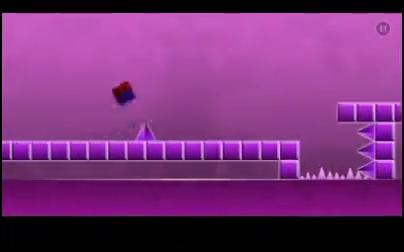
key(space)
key(space)
key(space)
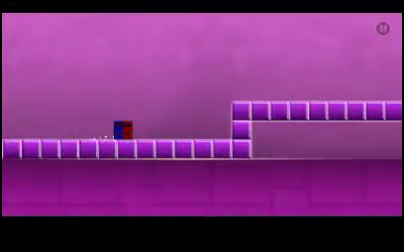
Step: Jump onto the raised platform, over the spike pit and two spikes, onto higher ground
key(space)
key(space)
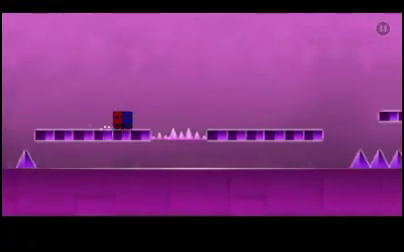
key(space)
key(space)
key(space)
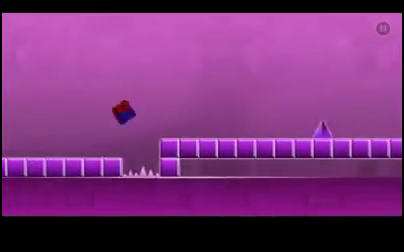
key(space)
key(space)
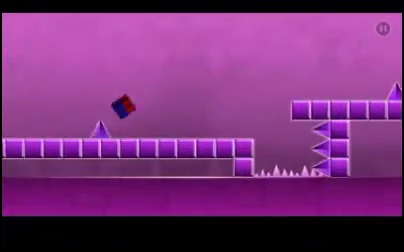
key(space)
key(space)
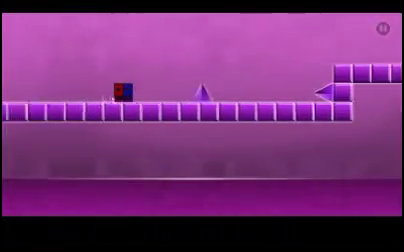
key(space)
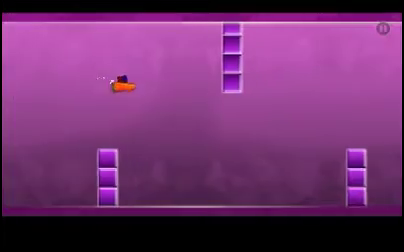
key(space)
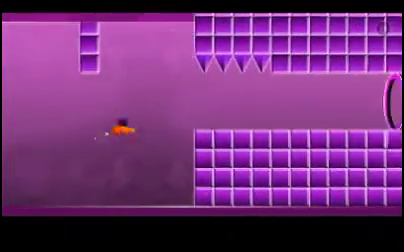